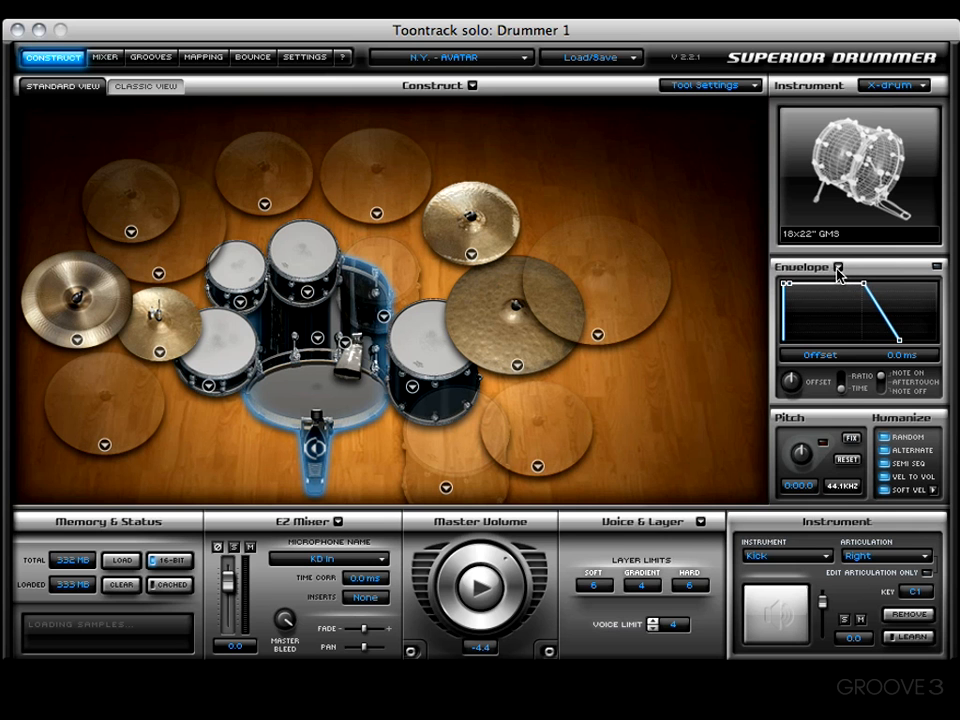
Try a lowered decay/sustain point and a 69.9 ms release on the kick's envelope, and reset the envelope
{"action": "left_click", "coordinate": [838, 268]}
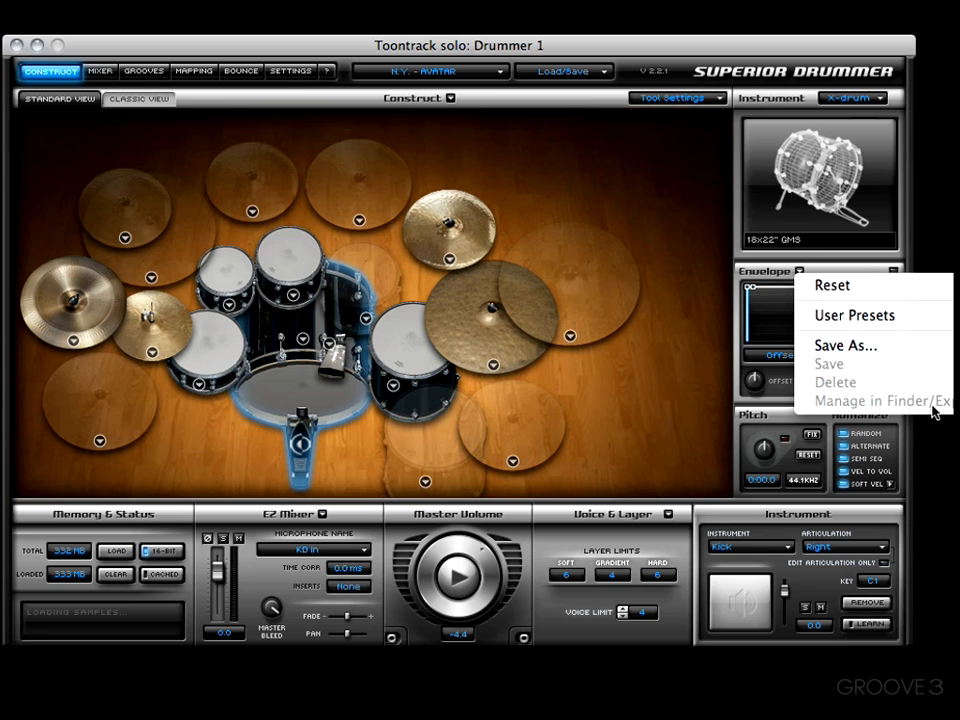
{"action": "left_click", "coordinate": [765, 312]}
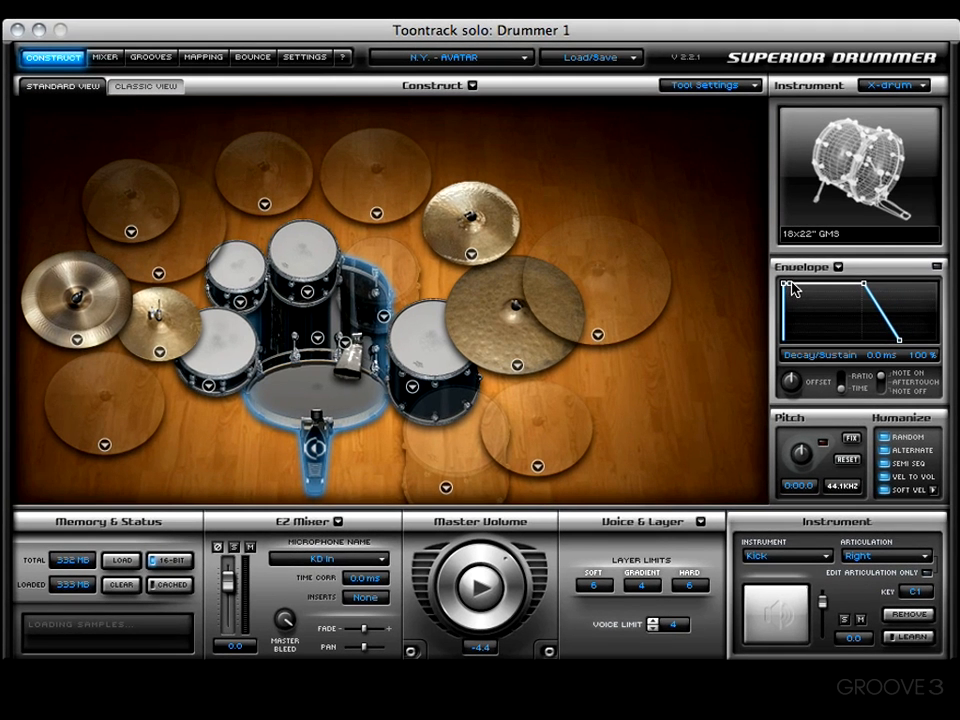
{"action": "left_click_drag", "start_coordinate": [787, 287], "coordinate": [808, 301]}
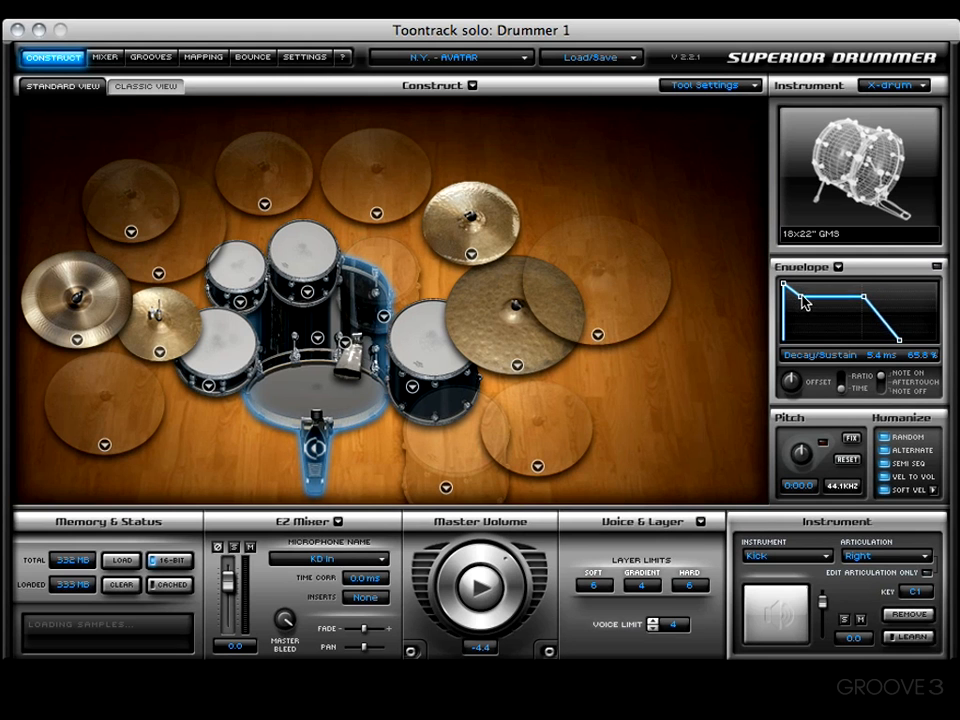
{"action": "left_click_drag", "start_coordinate": [898, 343], "coordinate": [881, 341]}
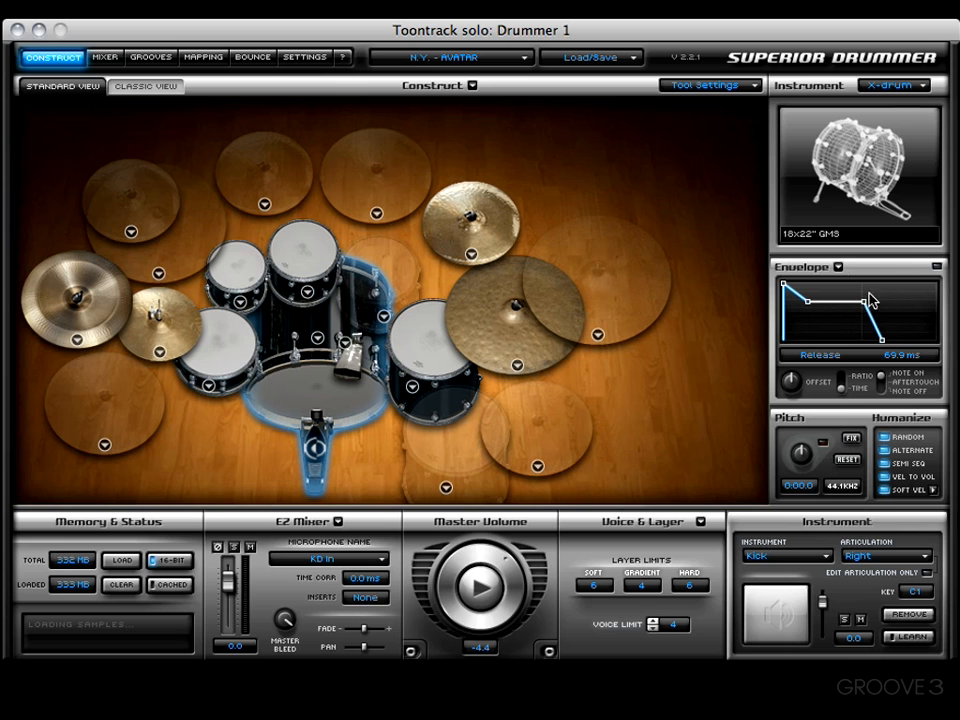
{"action": "left_click_drag", "start_coordinate": [792, 375], "coordinate": [796, 377]}
{"action": "left_click", "coordinate": [841, 379]}
{"action": "left_click", "coordinate": [839, 268]}
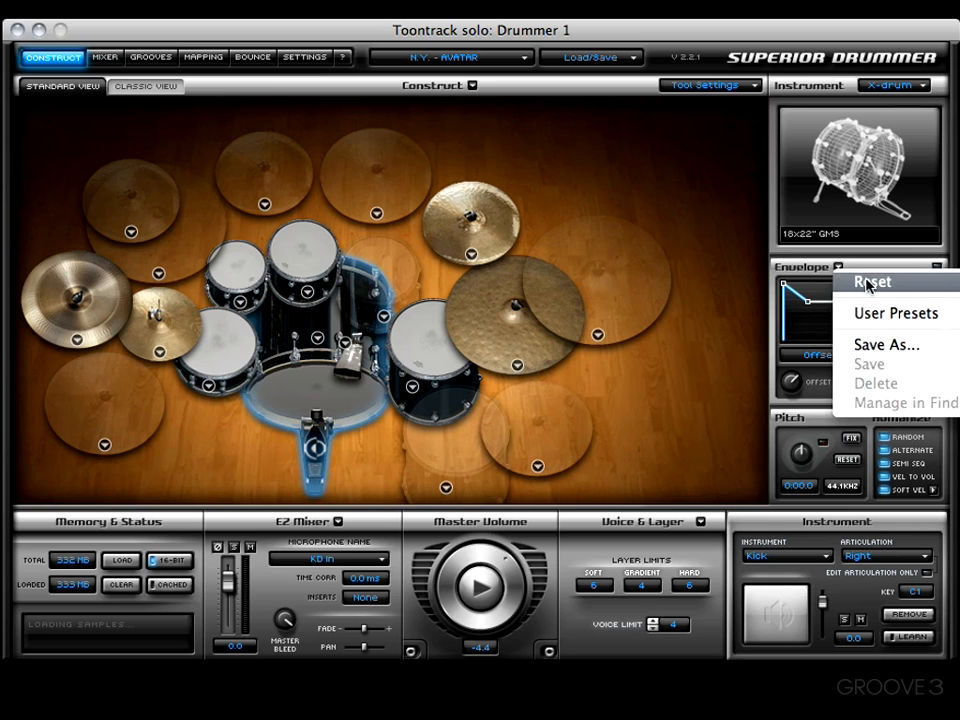
{"action": "left_click", "coordinate": [866, 279]}
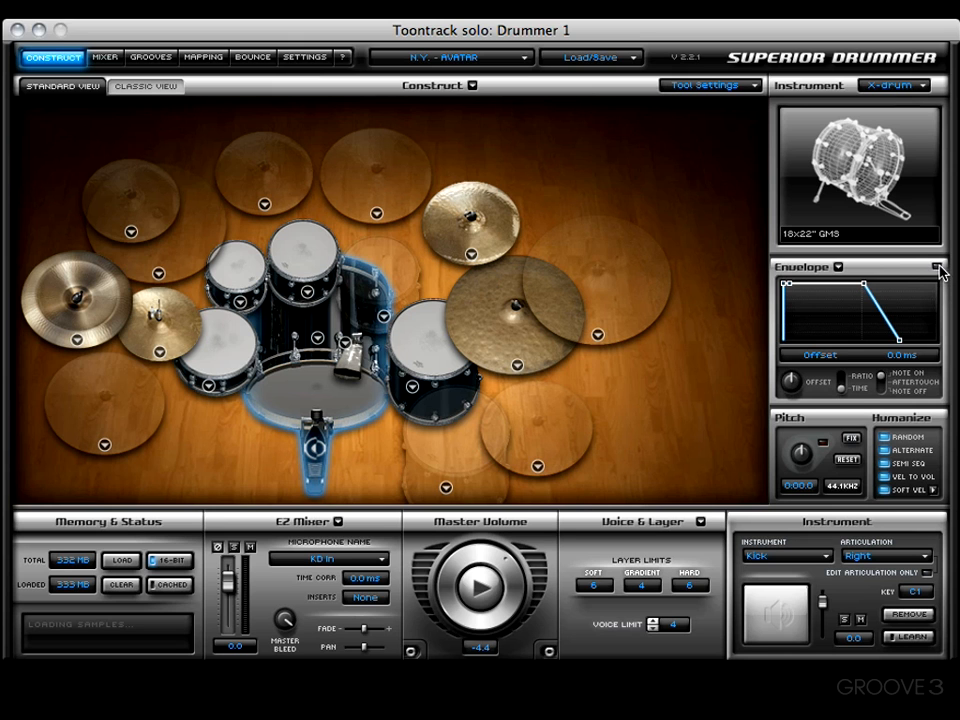
Select the 13" GMS Piccolo snare as the instrument to edit and start playing its sound
{"action": "left_click_drag", "start_coordinate": [899, 340], "coordinate": [891, 343]}
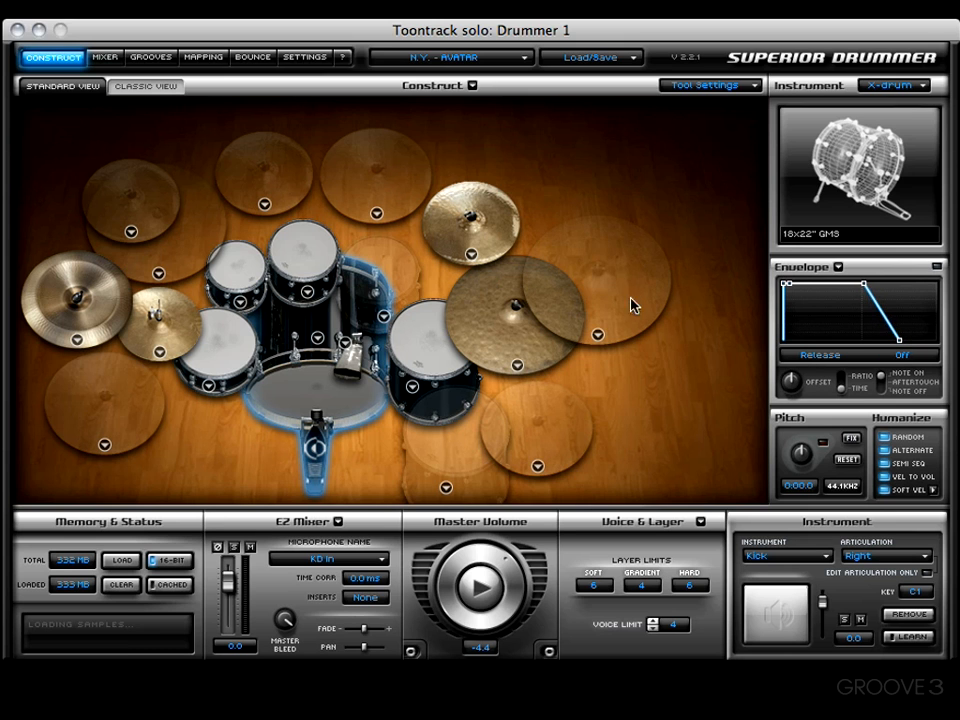
{"action": "left_click", "coordinate": [236, 348]}
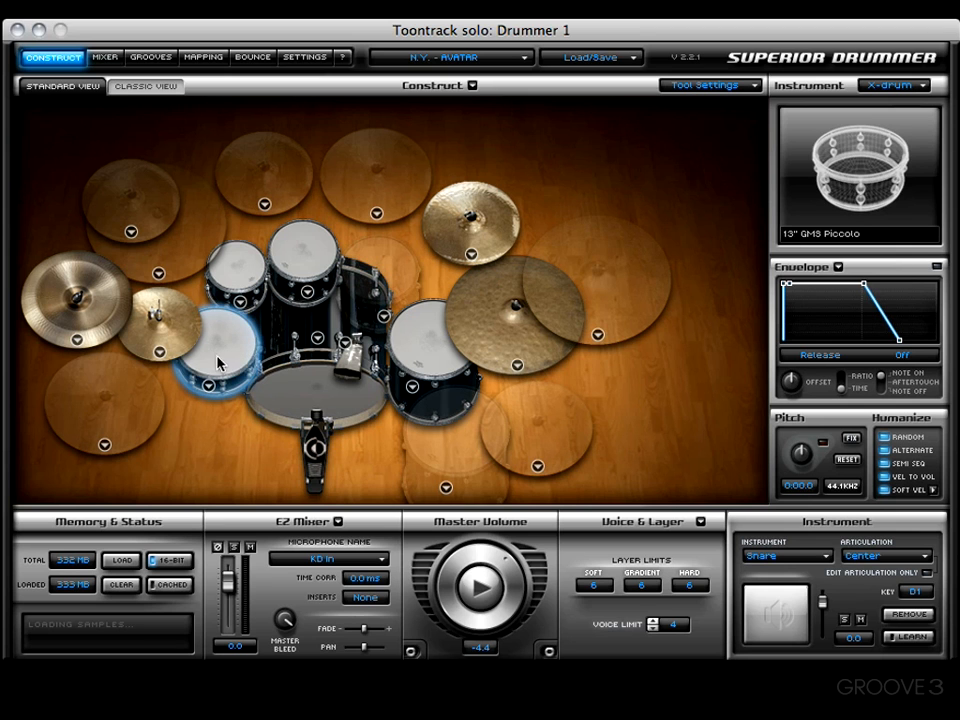
{"action": "left_click", "coordinate": [790, 553]}
{"action": "left_click", "coordinate": [797, 590]}
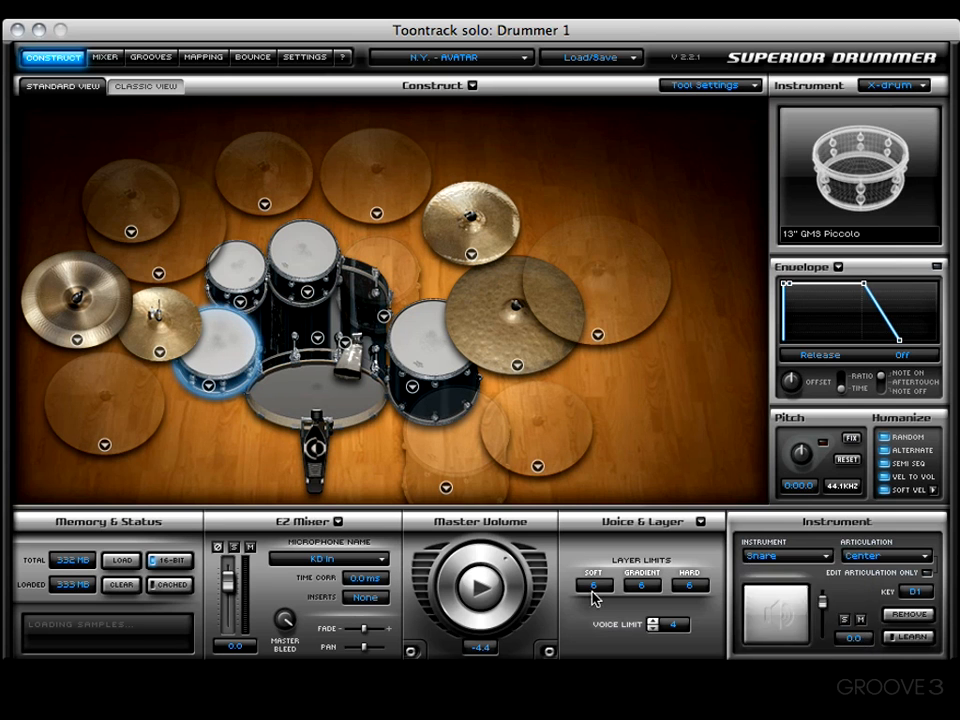
{"action": "left_click", "coordinate": [476, 596]}
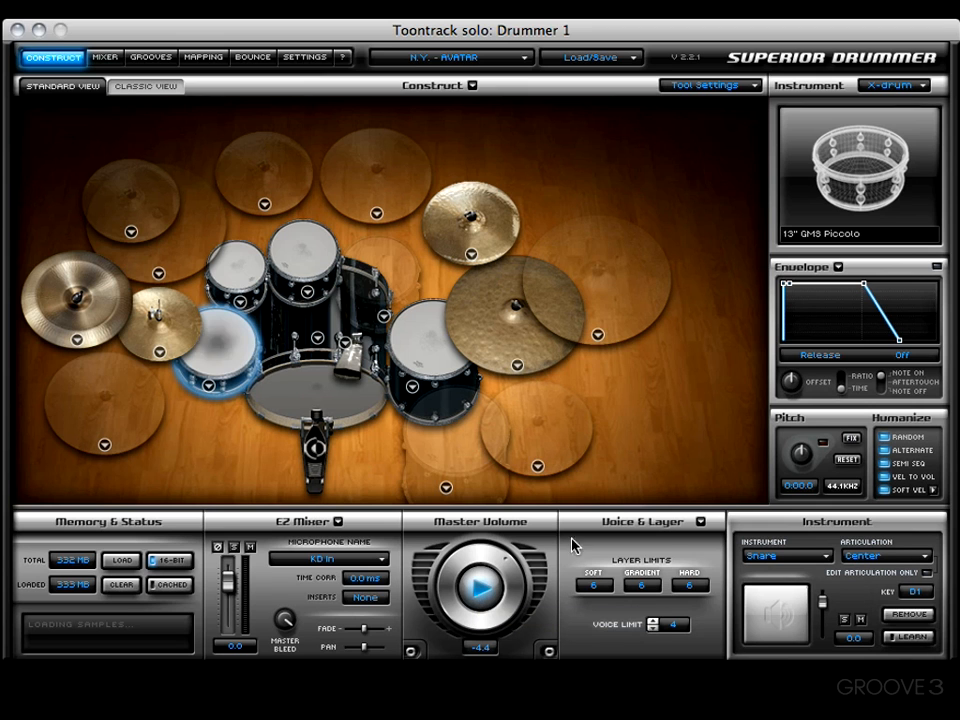
Audition the snare with its envelope switched on and stop the playback
{"action": "mouse_move", "coordinate": [900, 340]}
{"action": "left_mouse_down"}
{"action": "mouse_move", "coordinate": [876, 343]}
{"action": "mouse_move", "coordinate": [901, 344]}
{"action": "left_mouse_up"}
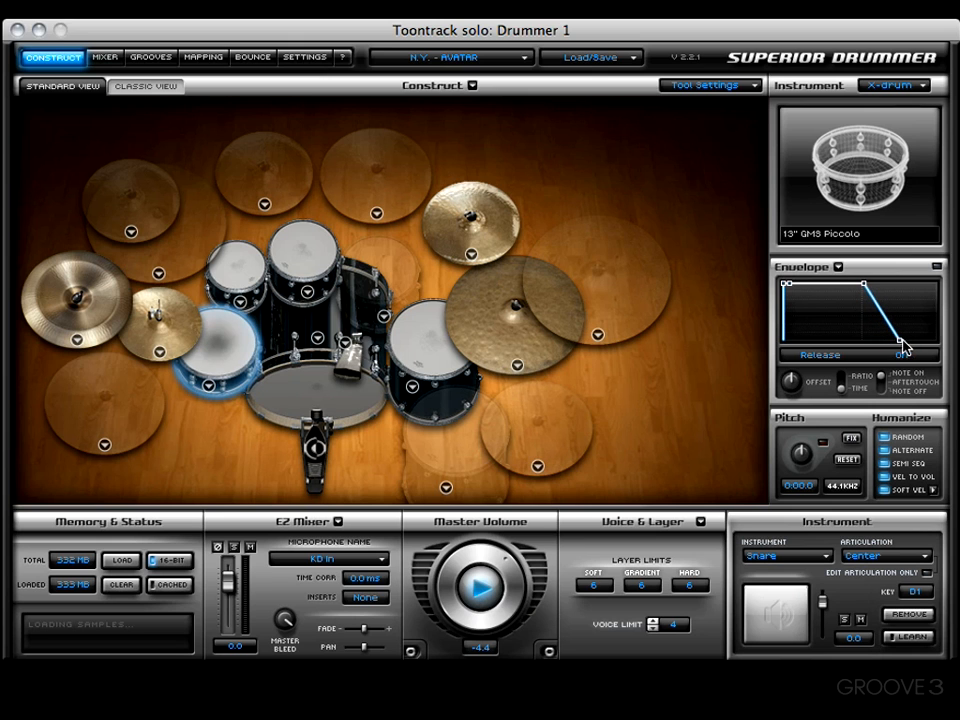
{"action": "left_click", "coordinate": [937, 266]}
{"action": "mouse_move", "coordinate": [903, 345]}
{"action": "left_mouse_down"}
{"action": "mouse_move", "coordinate": [880, 347]}
{"action": "mouse_move", "coordinate": [901, 344]}
{"action": "left_mouse_up"}
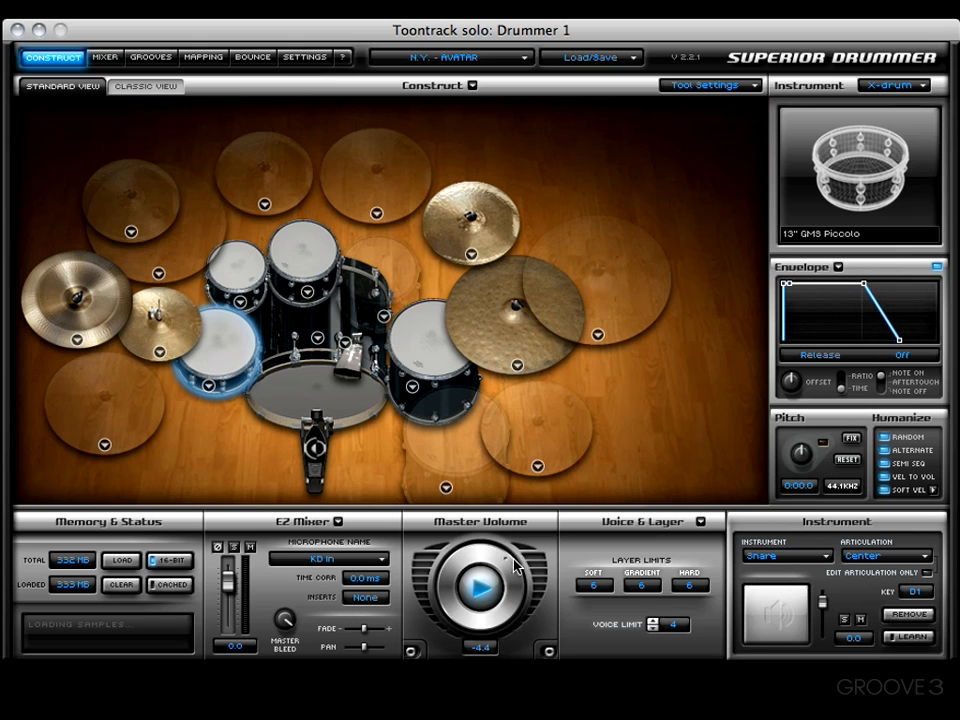
{"action": "left_click", "coordinate": [488, 586]}
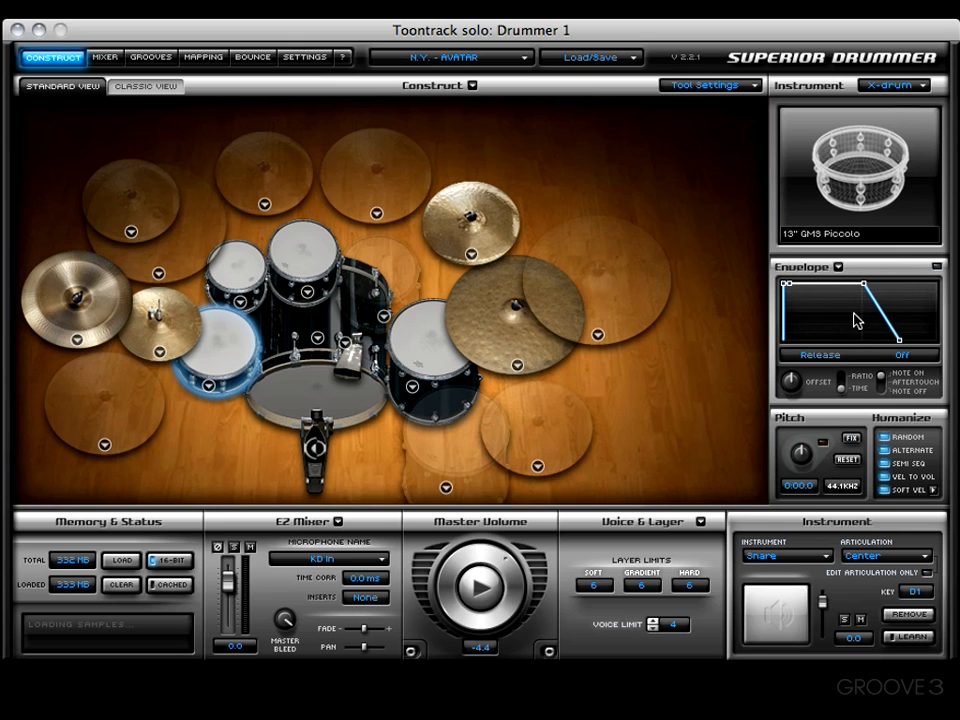
Try several attack times up to 500 ms on the snare's envelope and return the attack to 0.0 ms
{"action": "left_click", "coordinate": [786, 289]}
{"action": "left_click_drag", "start_coordinate": [786, 289], "coordinate": [794, 285]}
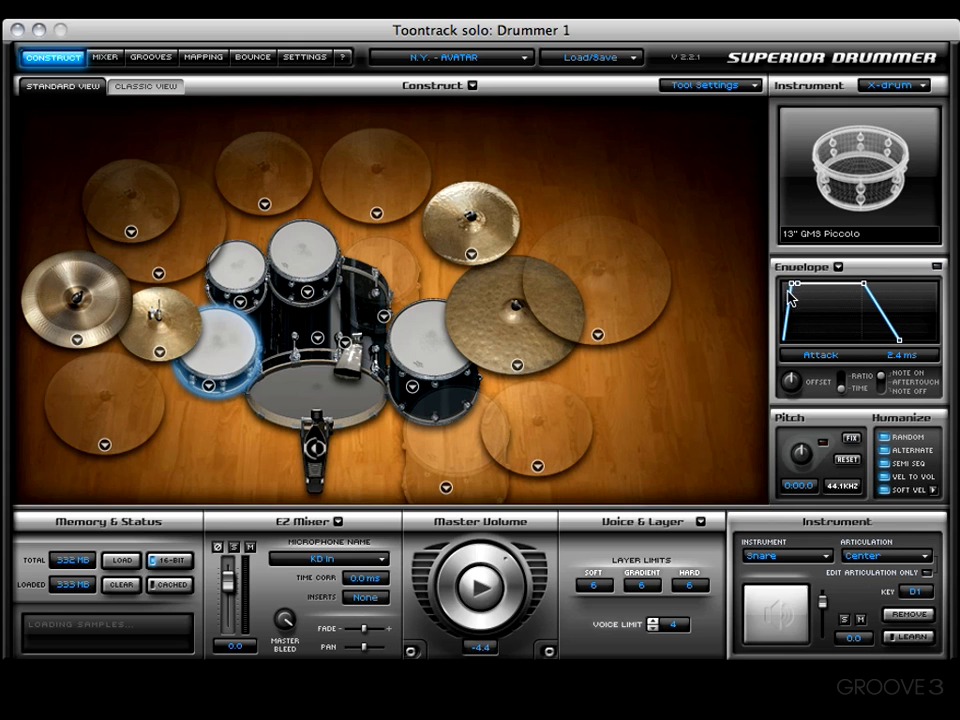
{"action": "left_click_drag", "start_coordinate": [795, 290], "coordinate": [792, 289]}
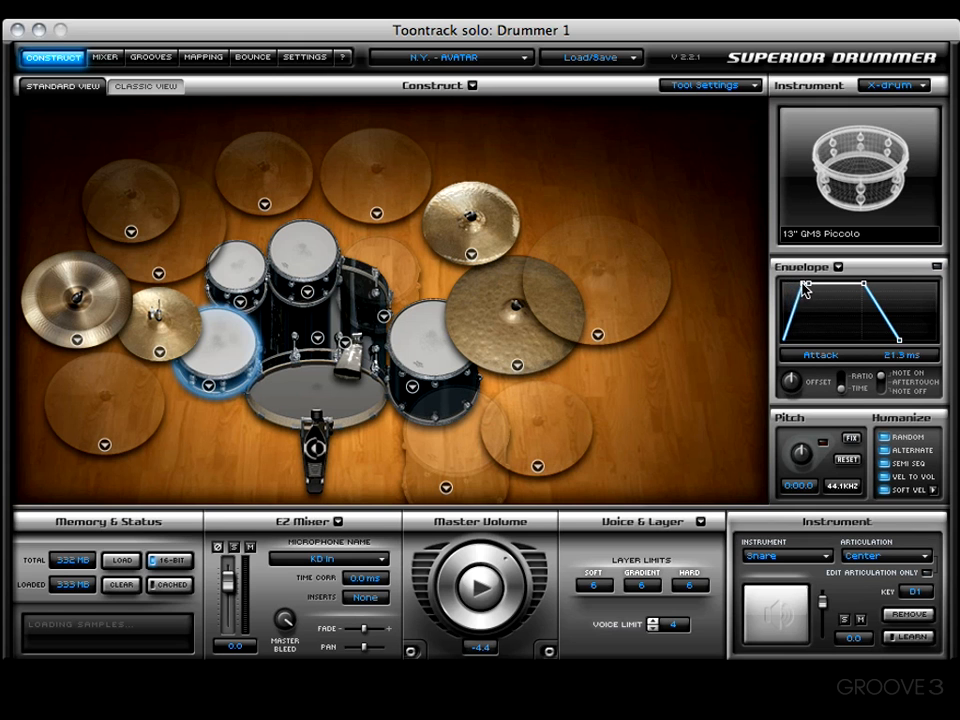
{"action": "left_click_drag", "start_coordinate": [791, 288], "coordinate": [799, 290]}
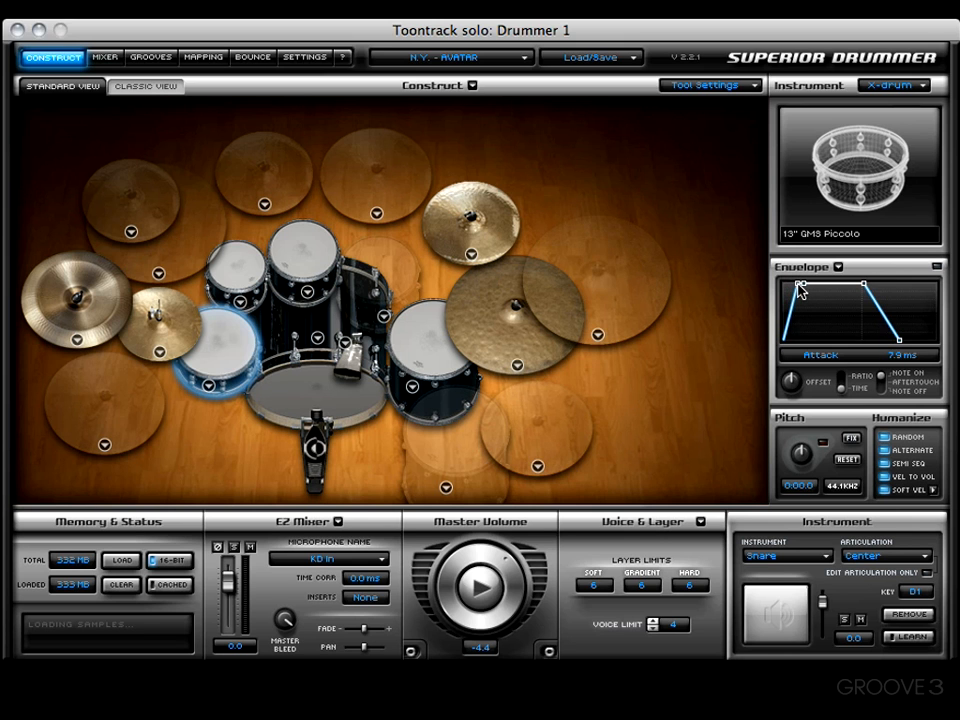
{"action": "left_click_drag", "start_coordinate": [799, 290], "coordinate": [784, 287]}
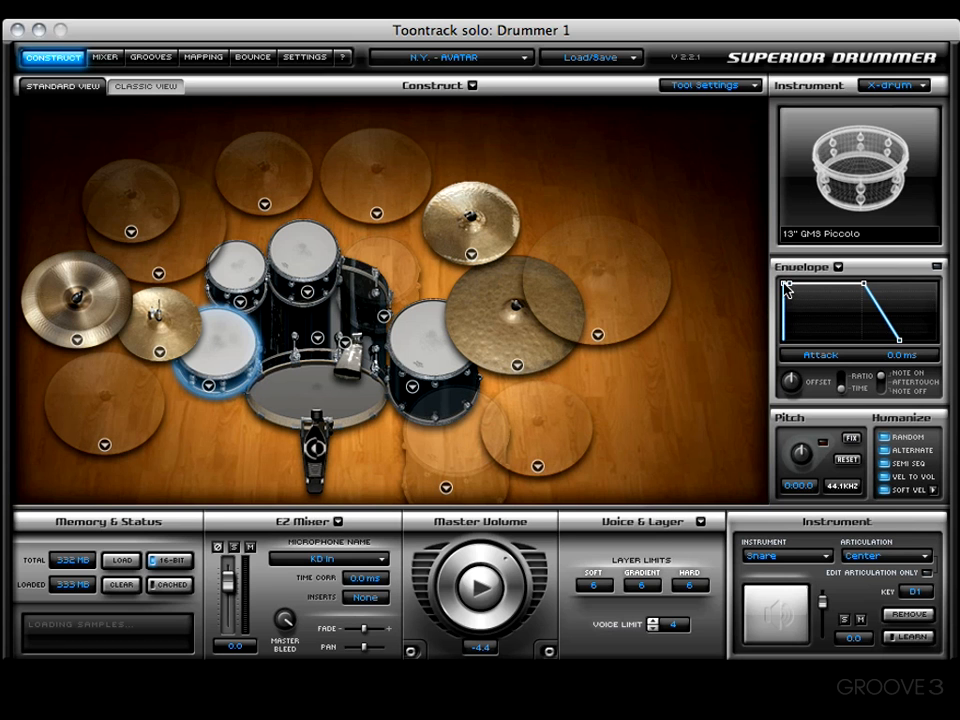
{"action": "left_click_drag", "start_coordinate": [786, 288], "coordinate": [822, 285]}
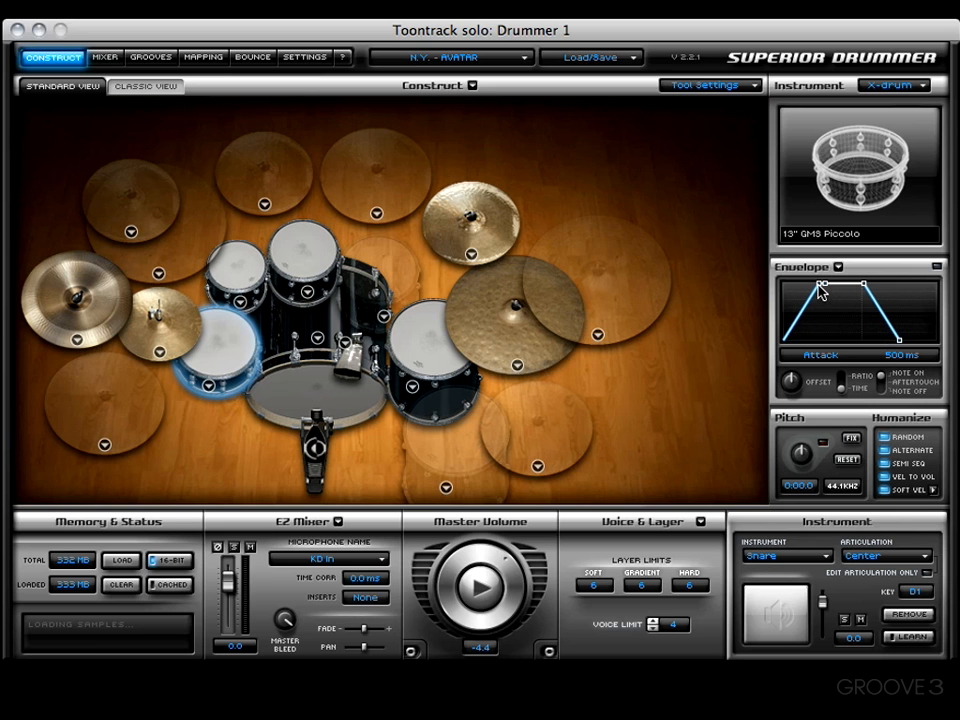
{"action": "left_click_drag", "start_coordinate": [822, 287], "coordinate": [787, 288]}
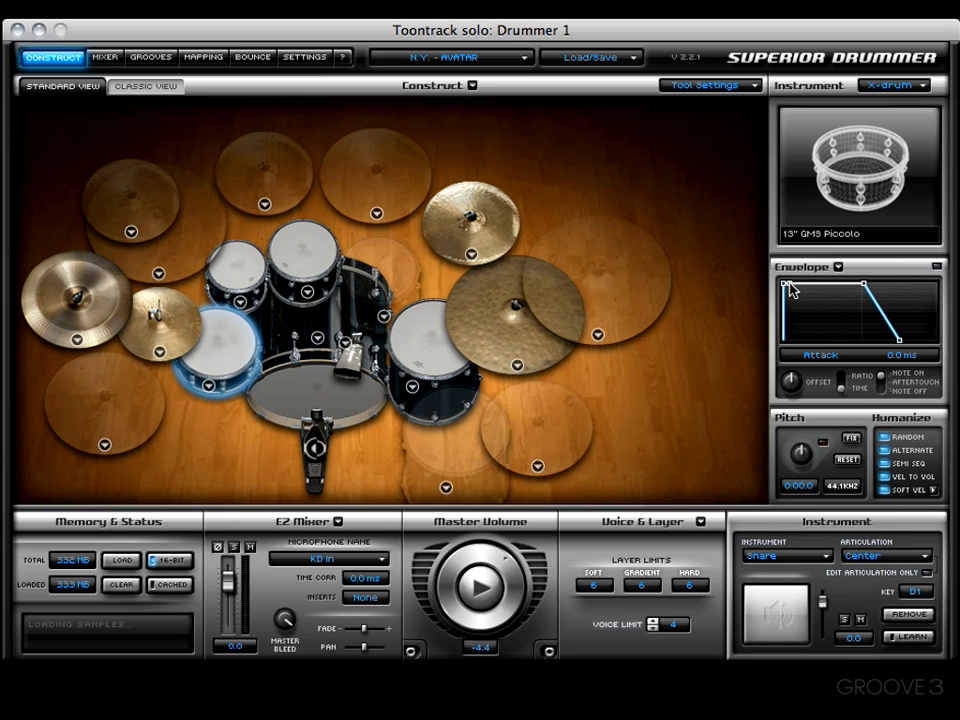
Try a longer decay with a lowered sustain level on the snare's envelope, around 57.8 ms and 55.3 %
{"action": "left_click_drag", "start_coordinate": [791, 283], "coordinate": [792, 282]}
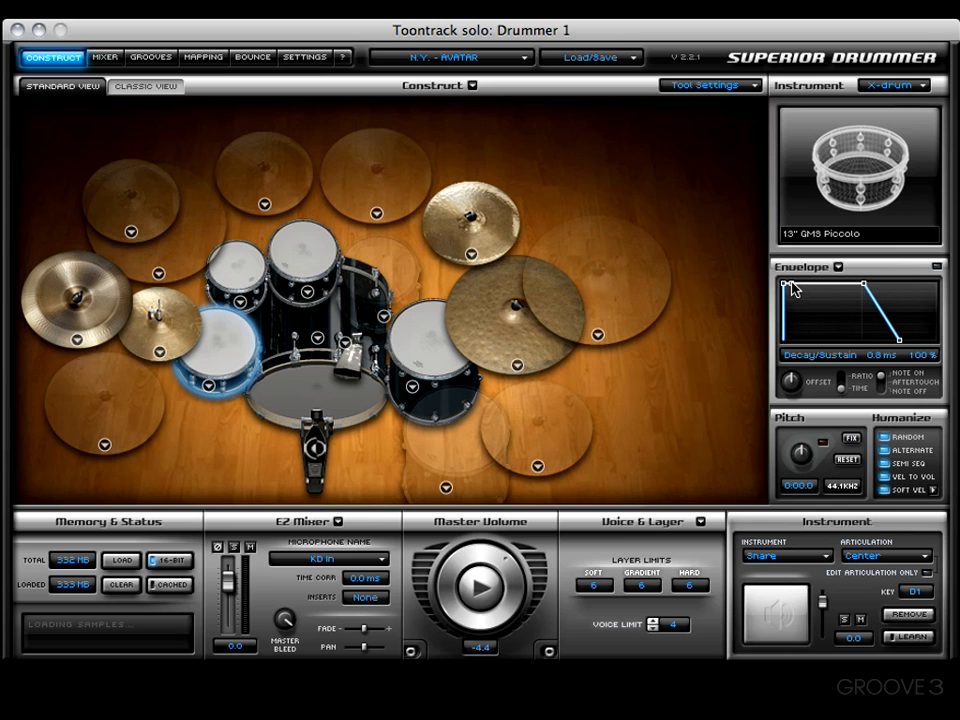
{"action": "left_click_drag", "start_coordinate": [791, 282], "coordinate": [815, 283]}
{"action": "mouse_move", "coordinate": [800, 283]}
{"action": "left_mouse_down"}
{"action": "mouse_move", "coordinate": [811, 283]}
{"action": "mouse_move", "coordinate": [811, 300]}
{"action": "left_mouse_up"}
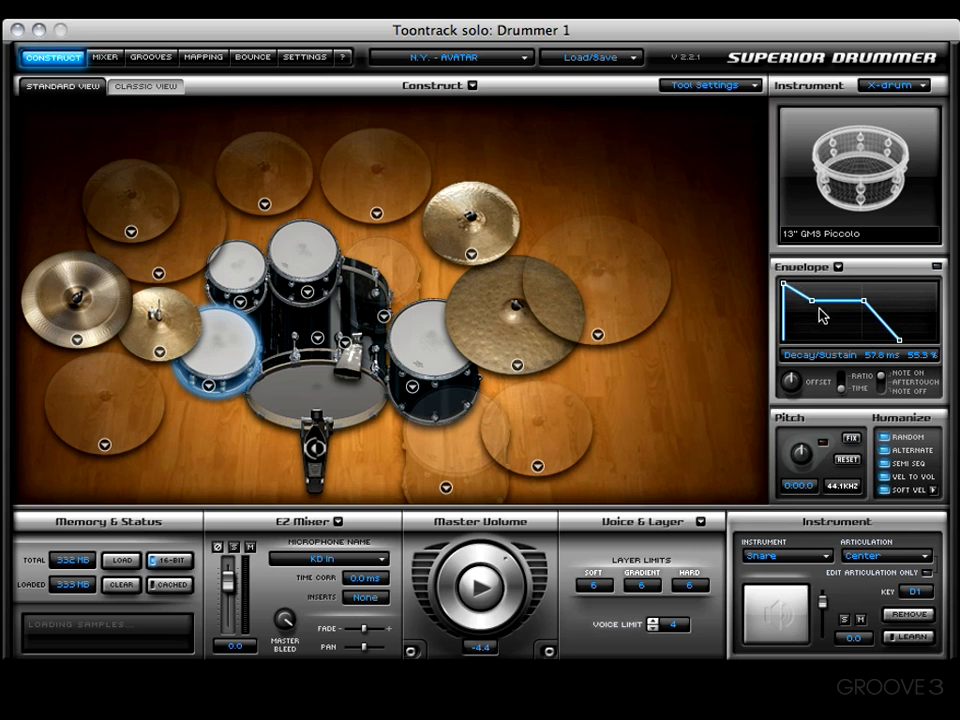
{"action": "left_click_drag", "start_coordinate": [812, 301], "coordinate": [820, 296]}
Lengthen the snare envelope's hold to about 11.8 ms and try a shorter release
{"action": "left_click", "coordinate": [864, 298]}
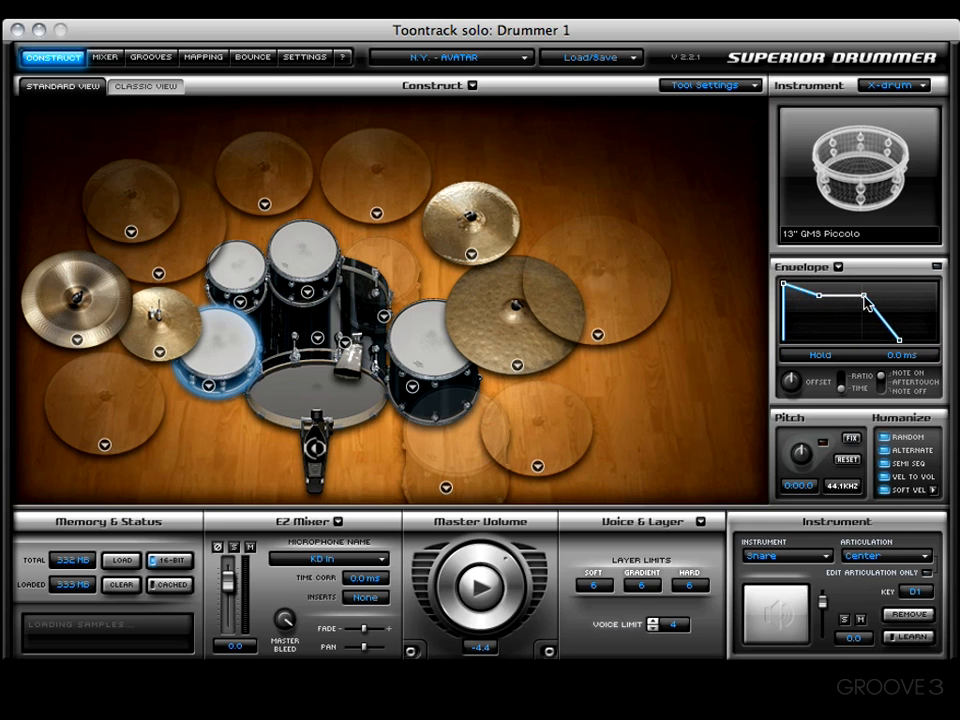
{"action": "mouse_move", "coordinate": [866, 303]}
{"action": "left_mouse_down"}
{"action": "mouse_move", "coordinate": [888, 302]}
{"action": "mouse_move", "coordinate": [876, 305]}
{"action": "left_mouse_up"}
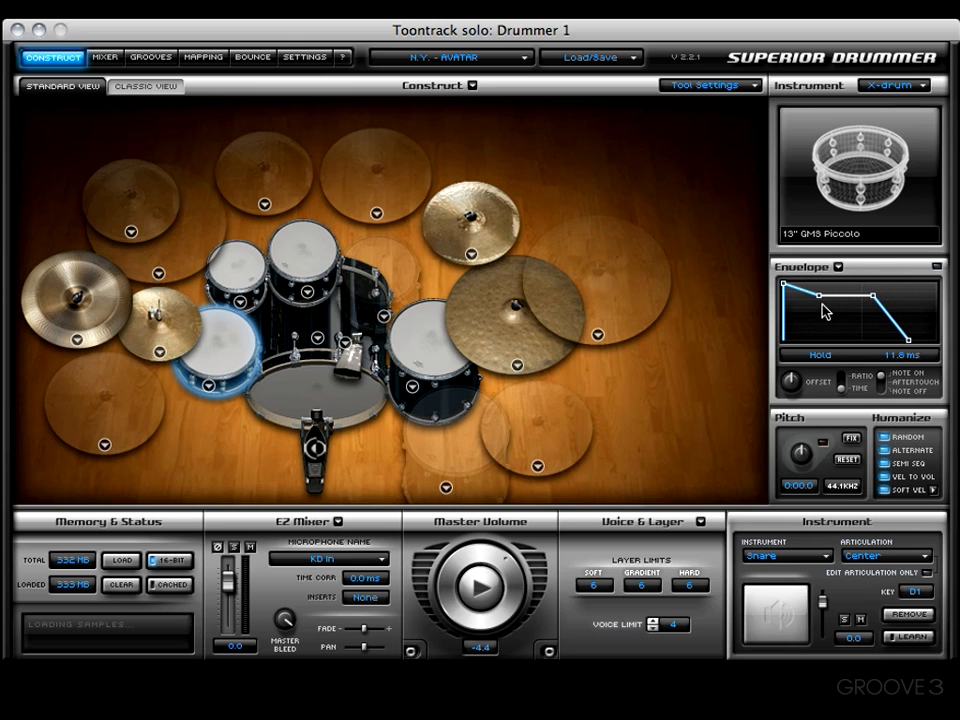
{"action": "left_click", "coordinate": [913, 343]}
{"action": "mouse_move", "coordinate": [913, 343]}
{"action": "left_mouse_down"}
{"action": "mouse_move", "coordinate": [898, 345]}
{"action": "mouse_move", "coordinate": [909, 344]}
{"action": "left_mouse_up"}
{"action": "left_click_drag", "start_coordinate": [908, 345], "coordinate": [899, 342]}
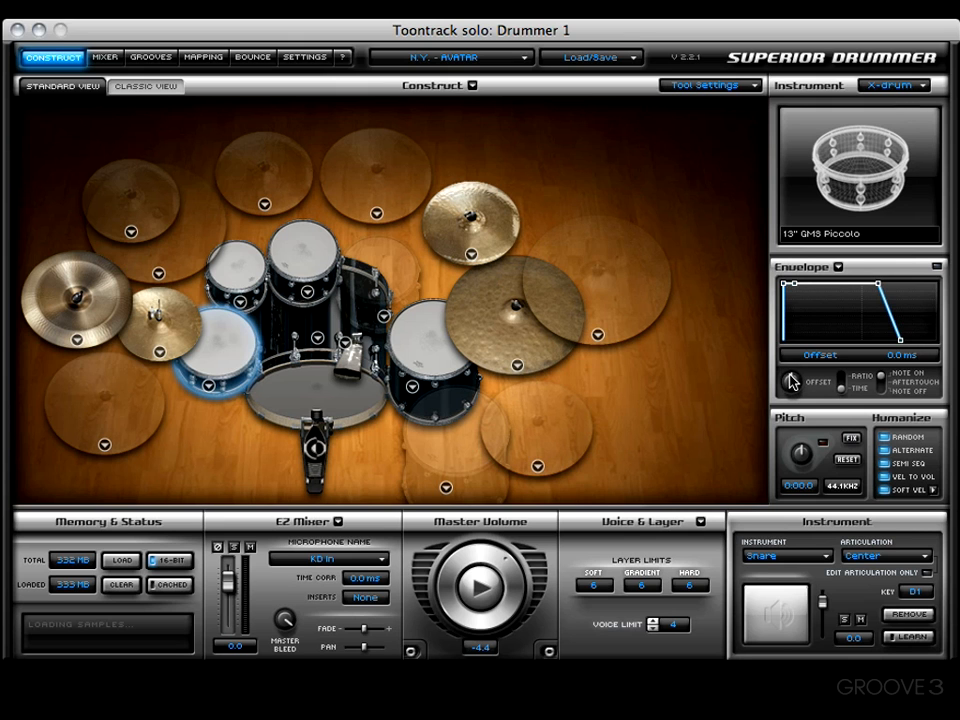
Try raising the snare envelope's offset and return it to zero
{"action": "left_click_drag", "start_coordinate": [791, 381], "coordinate": [808, 384]}
{"action": "mouse_move", "coordinate": [799, 379]}
{"action": "left_mouse_down"}
{"action": "mouse_move", "coordinate": [786, 376]}
{"action": "mouse_move", "coordinate": [793, 388]}
{"action": "left_mouse_up"}
{"action": "left_click", "coordinate": [792, 378], "text": "super"}
Adjust the snare envelope's release in Ratio mode to about 10.4 %
{"action": "left_click_drag", "start_coordinate": [900, 338], "coordinate": [896, 345]}
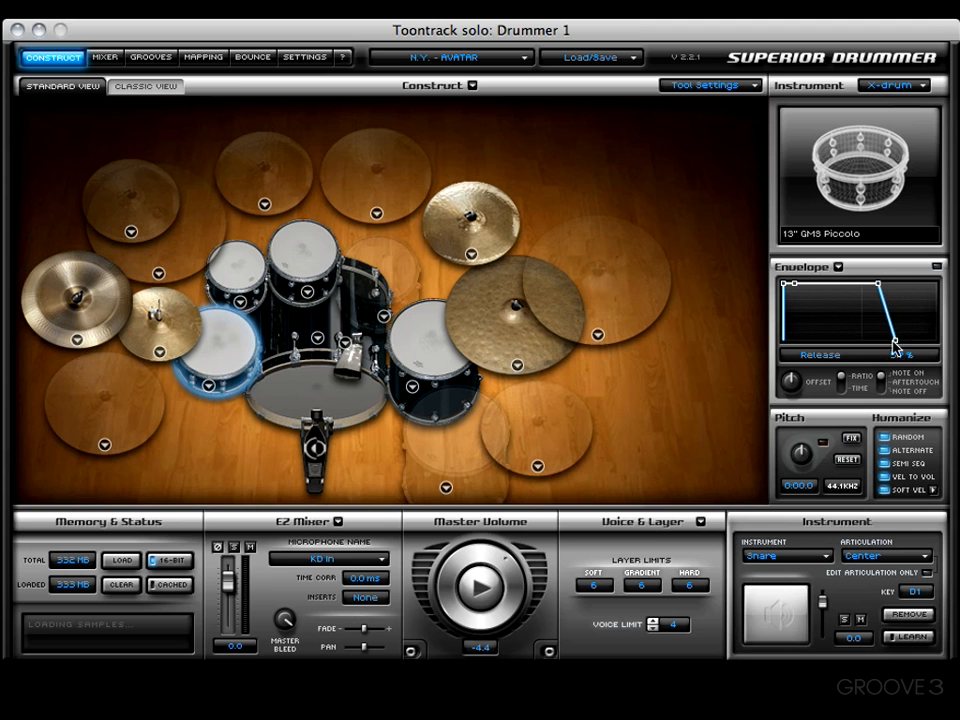
{"action": "left_click_drag", "start_coordinate": [898, 343], "coordinate": [900, 342]}
{"action": "mouse_move", "coordinate": [905, 338]}
{"action": "left_mouse_down"}
{"action": "mouse_move", "coordinate": [917, 339]}
{"action": "mouse_move", "coordinate": [903, 338]}
{"action": "left_mouse_up"}
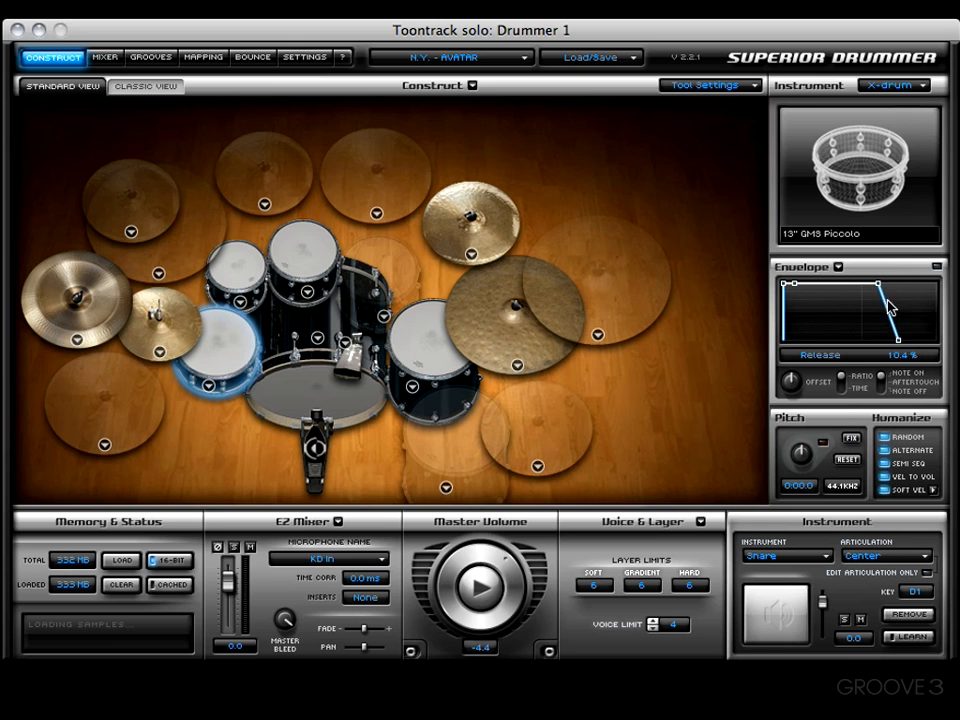
Try a hold of about 339 ms in Time mode with a different envelope trigger, and reset the snare's envelope
{"action": "left_click_drag", "start_coordinate": [879, 285], "coordinate": [892, 285]}
{"action": "left_click", "coordinate": [841, 389]}
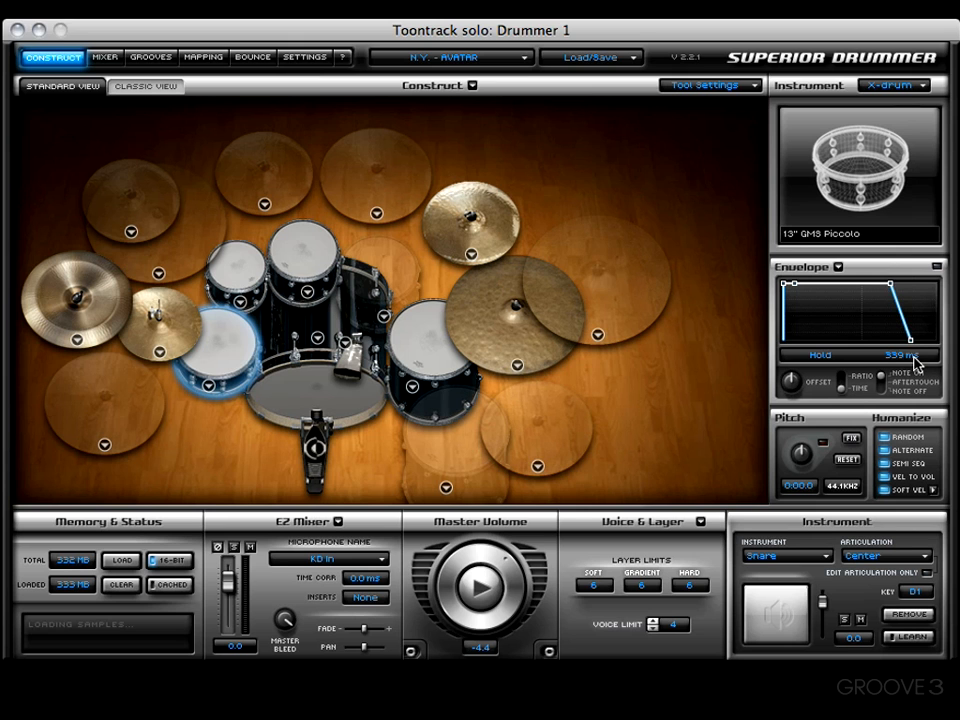
{"action": "left_click", "coordinate": [884, 392]}
{"action": "left_click", "coordinate": [838, 267]}
{"action": "left_click", "coordinate": [850, 280]}
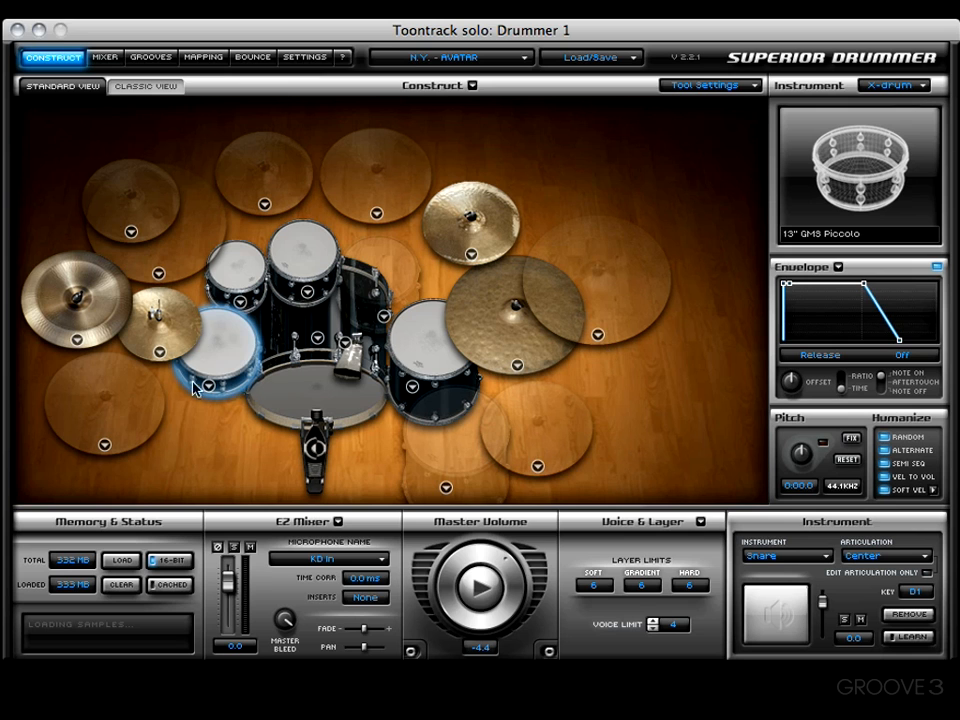
Play the snare while trying an attack of about 277 ms and a hold of 2.00 s on its envelope
{"action": "left_click", "coordinate": [472, 606]}
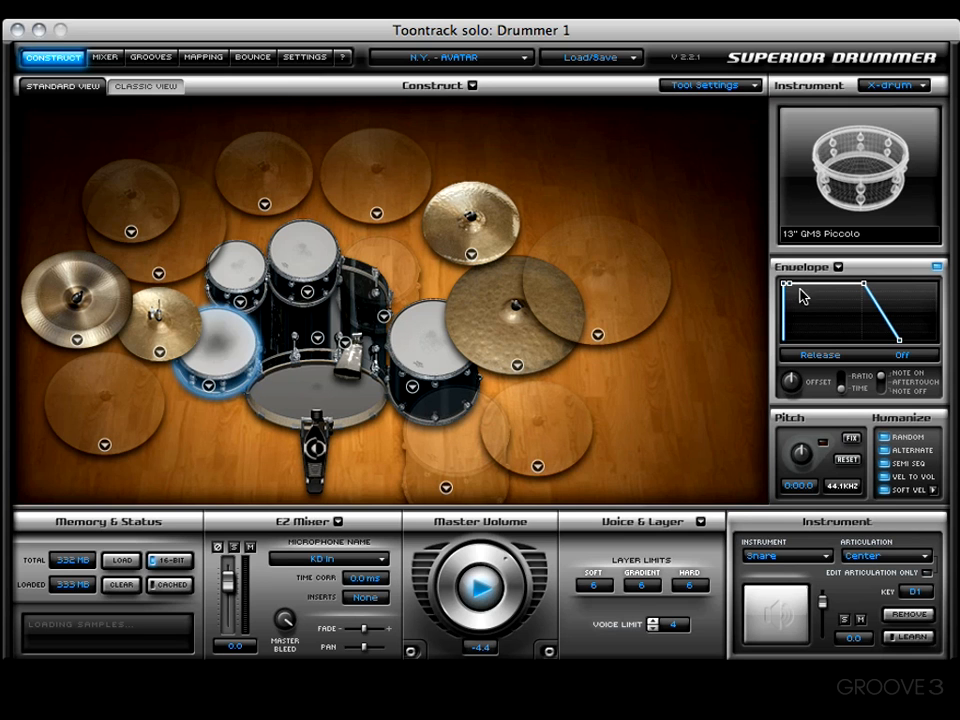
{"action": "left_click_drag", "start_coordinate": [786, 287], "coordinate": [818, 295]}
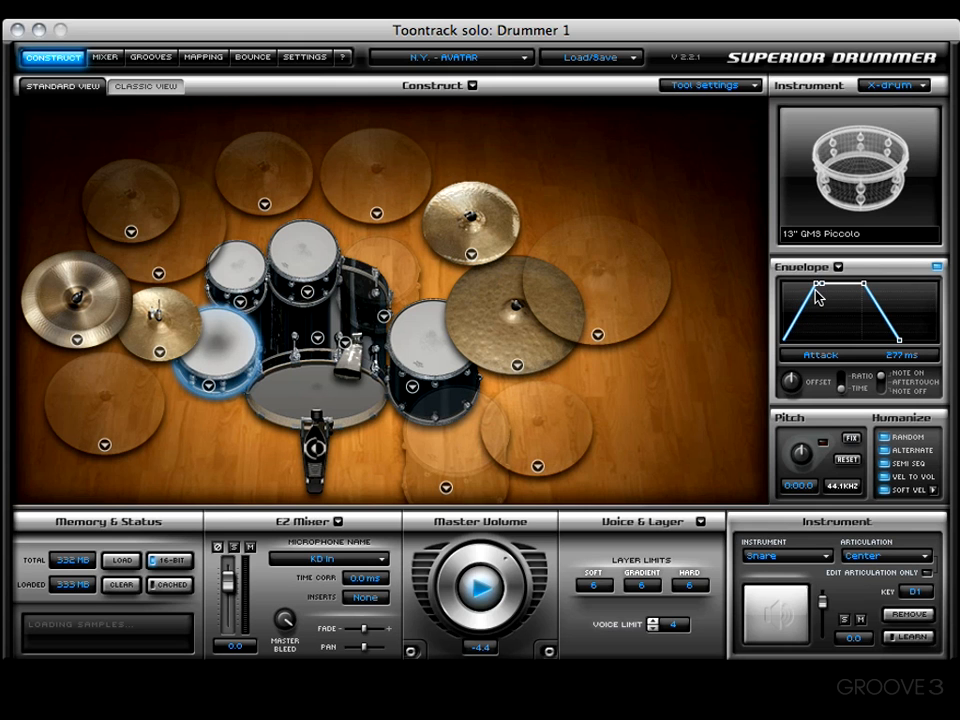
{"action": "left_click_drag", "start_coordinate": [818, 295], "coordinate": [901, 302]}
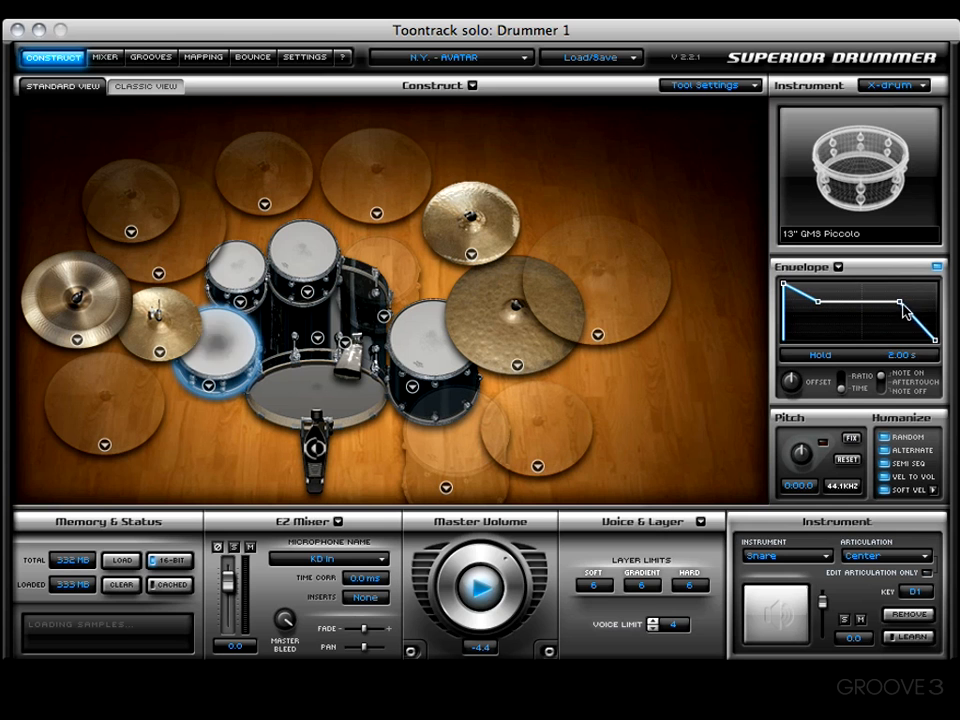
Try a decay/sustain of about 57.8 ms and 10.5 % with a 26.1 ms release on the snare, and reset its envelope
{"action": "left_click", "coordinate": [820, 302]}
{"action": "left_click_drag", "start_coordinate": [831, 309], "coordinate": [828, 325]}
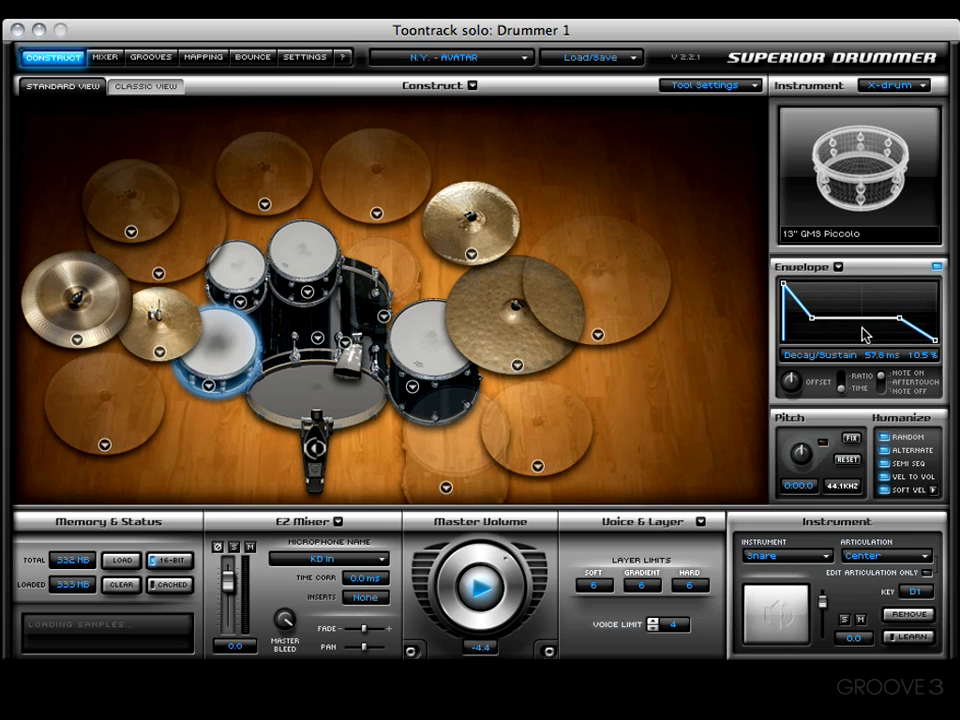
{"action": "left_click_drag", "start_coordinate": [936, 345], "coordinate": [873, 323]}
{"action": "left_click_drag", "start_coordinate": [784, 284], "coordinate": [876, 328]}
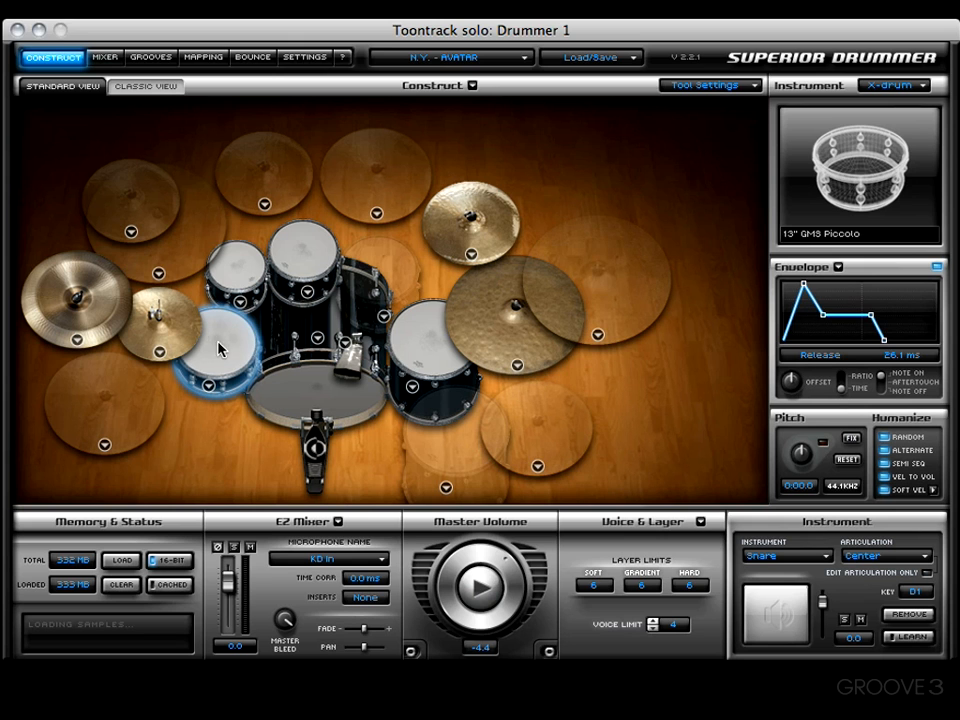
{"action": "left_click", "coordinate": [840, 268]}
{"action": "left_click", "coordinate": [920, 278]}
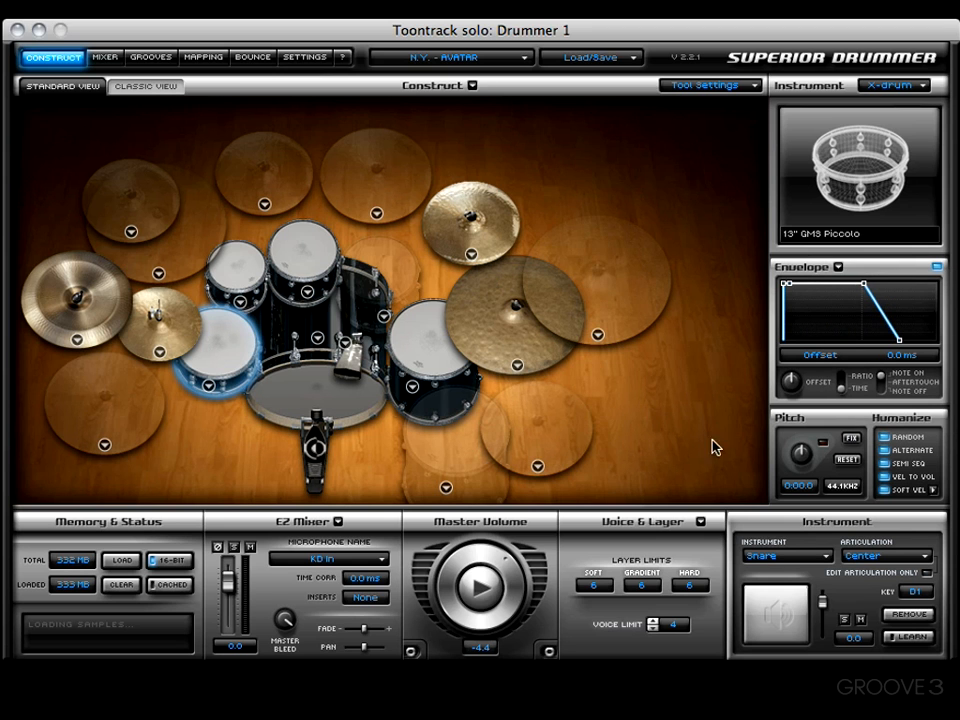
Try a snare envelope offset of about 156 ms, return it to 0.0 ms and reset the envelope
{"action": "left_click_drag", "start_coordinate": [792, 381], "coordinate": [787, 396]}
{"action": "mouse_move", "coordinate": [791, 392]}
{"action": "left_mouse_down"}
{"action": "mouse_move", "coordinate": [797, 383]}
{"action": "mouse_move", "coordinate": [808, 390]}
{"action": "left_mouse_up"}
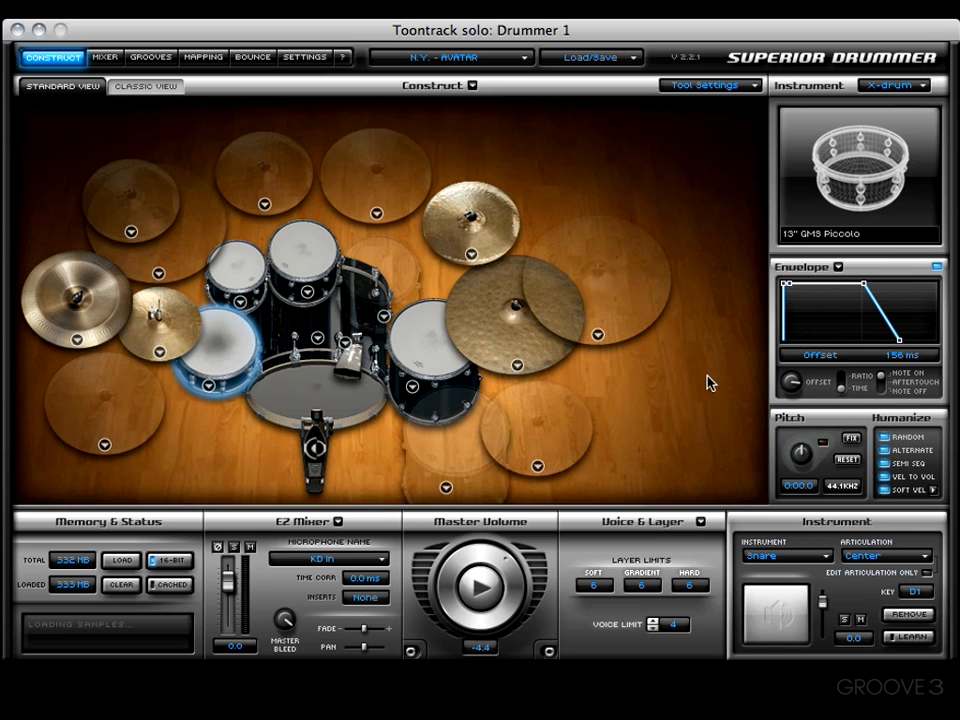
{"action": "left_click_drag", "start_coordinate": [797, 388], "coordinate": [793, 383]}
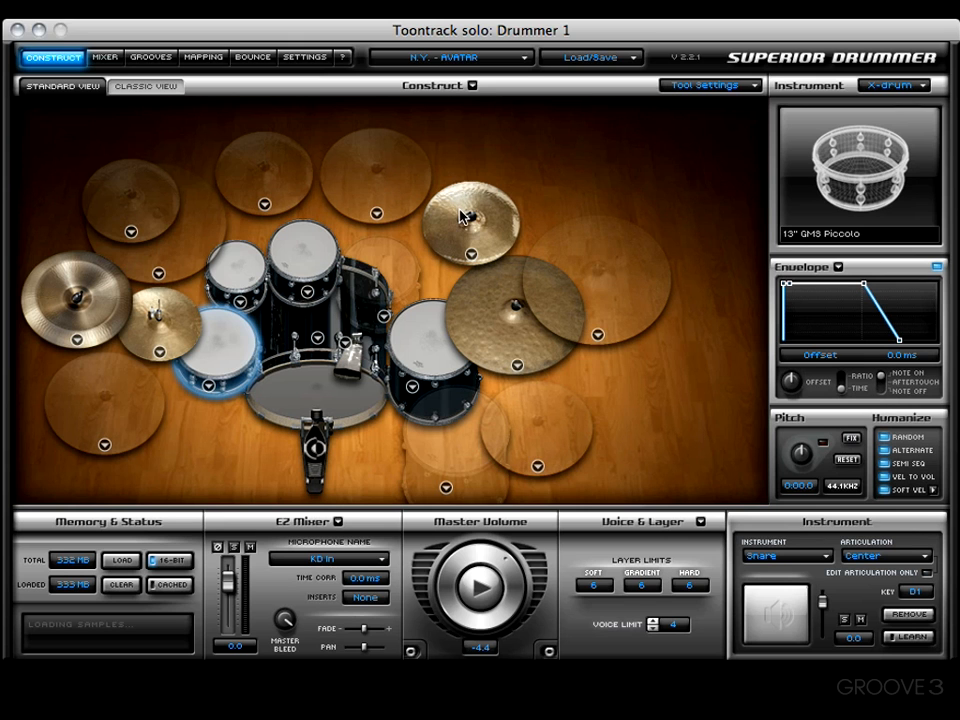
{"action": "left_click", "coordinate": [838, 269]}
{"action": "left_click", "coordinate": [844, 278]}
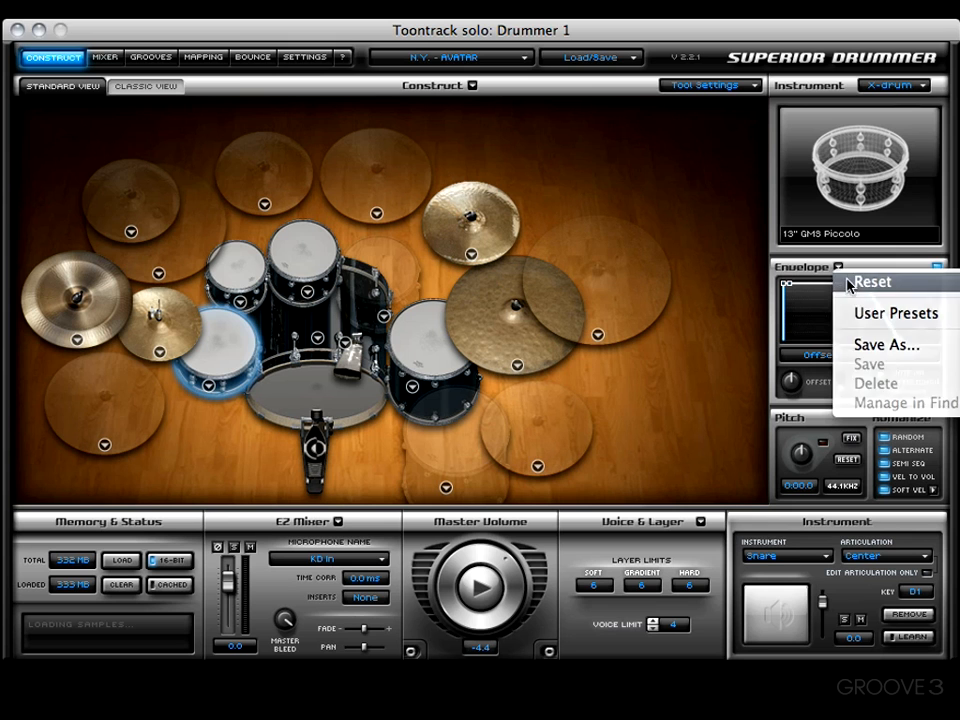
Select the 18" Sabian HHX Evolution Crash and give its envelope the Note On trigger with a release of about 187 ms
{"action": "left_click", "coordinate": [467, 214]}
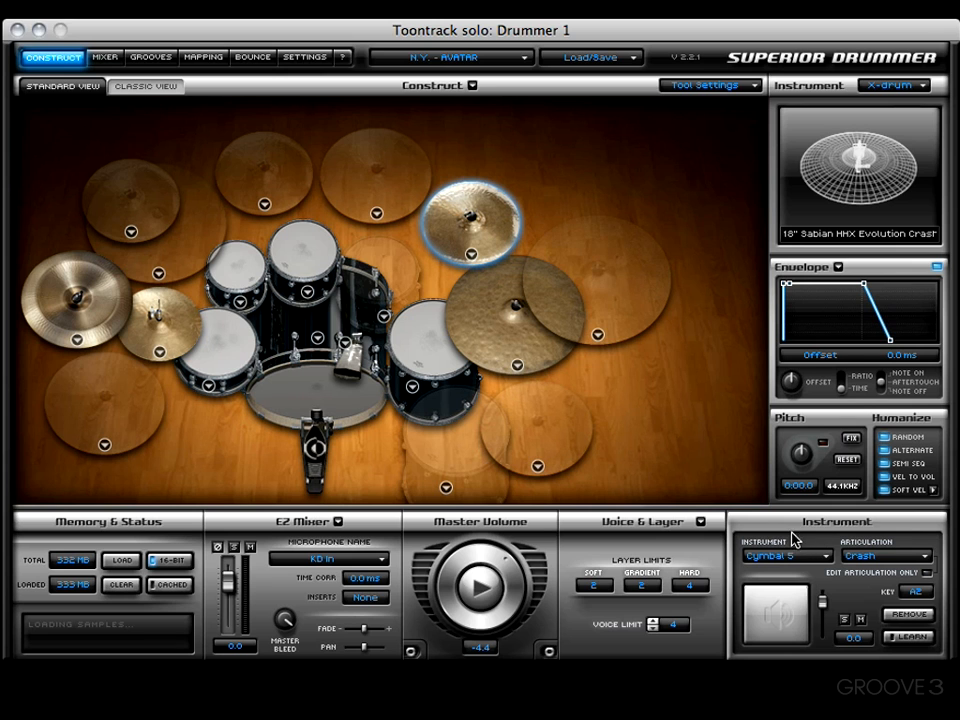
{"action": "left_click", "coordinate": [899, 371]}
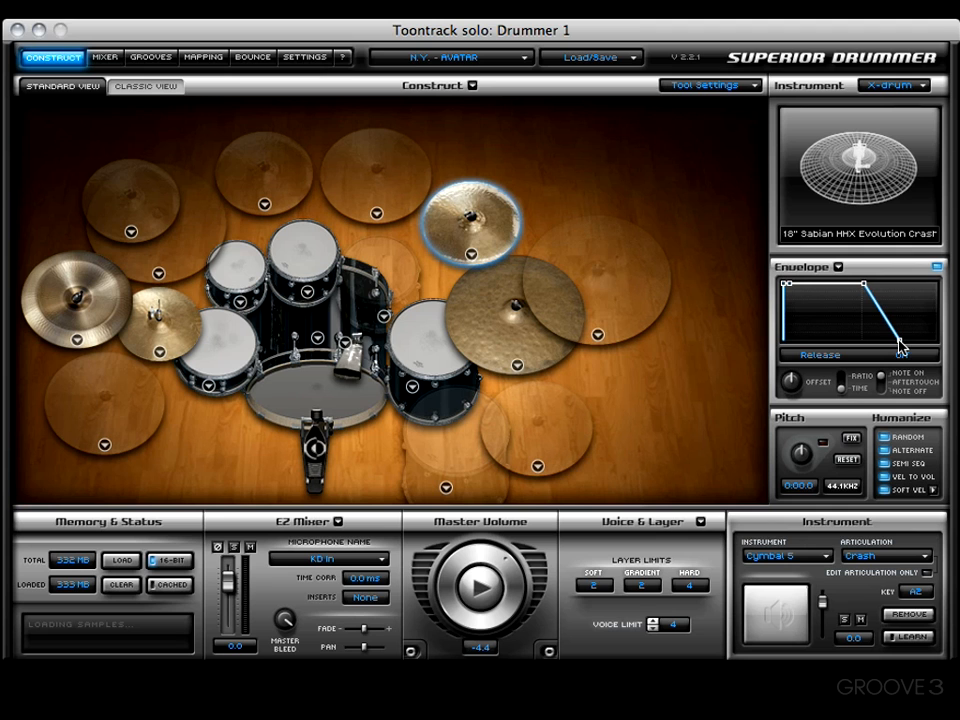
{"action": "left_click_drag", "start_coordinate": [899, 346], "coordinate": [888, 343]}
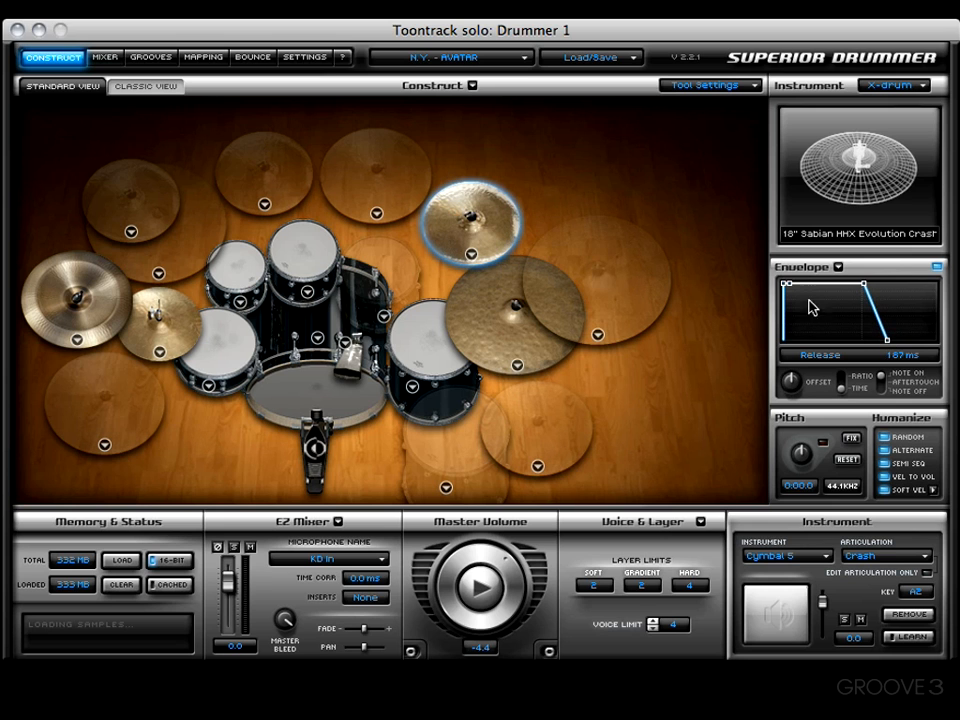
Set the crash envelope's decay/sustain point to about 46.5 ms and 52.6 %
{"action": "left_click_drag", "start_coordinate": [791, 285], "coordinate": [812, 306]}
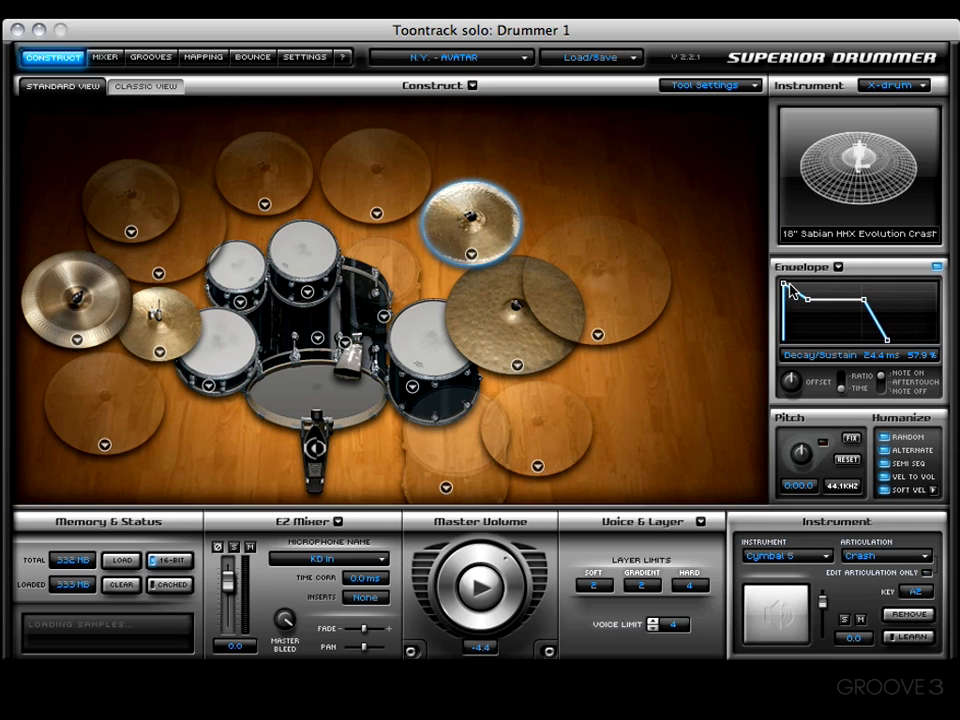
{"action": "left_click_drag", "start_coordinate": [808, 299], "coordinate": [823, 312]}
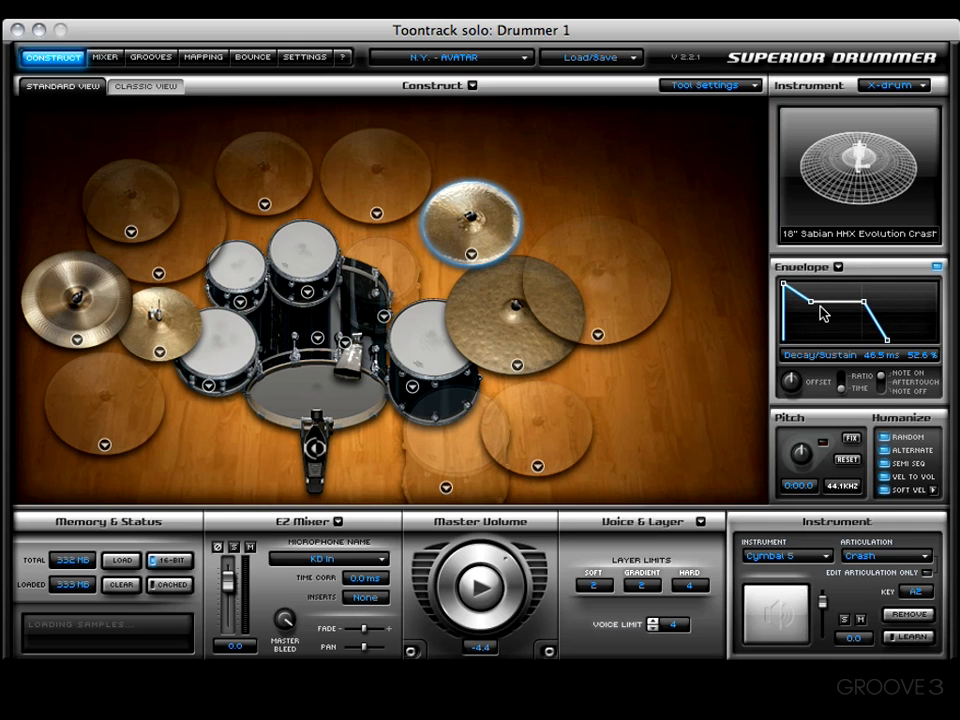